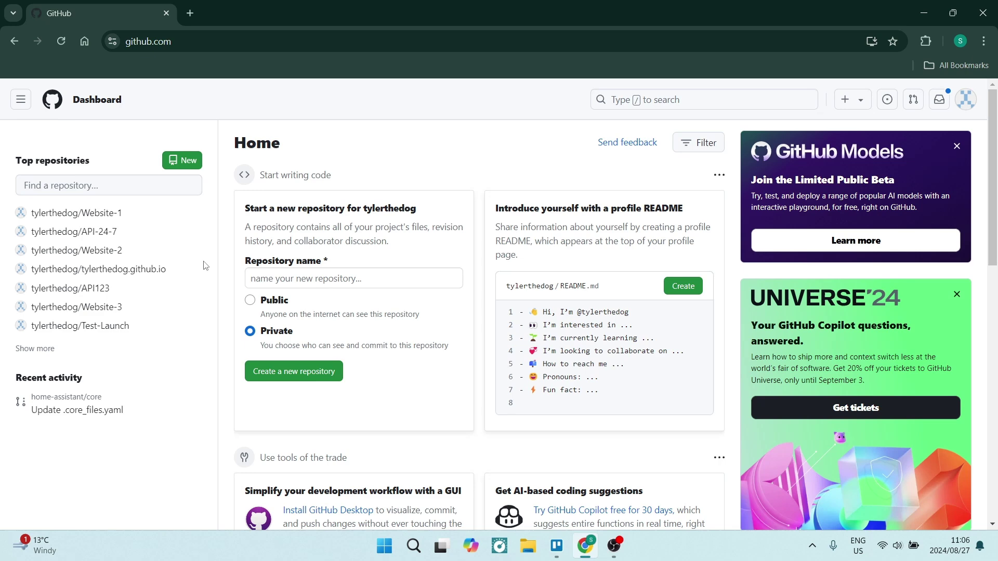
Step: Open the tylerthedog/tylerthedog.github.io repository from the Top repositories sidebar
{"action": "mouse_move", "coordinate": [99, 269]}
{"action": "left_click", "coordinate": [84, 270]}
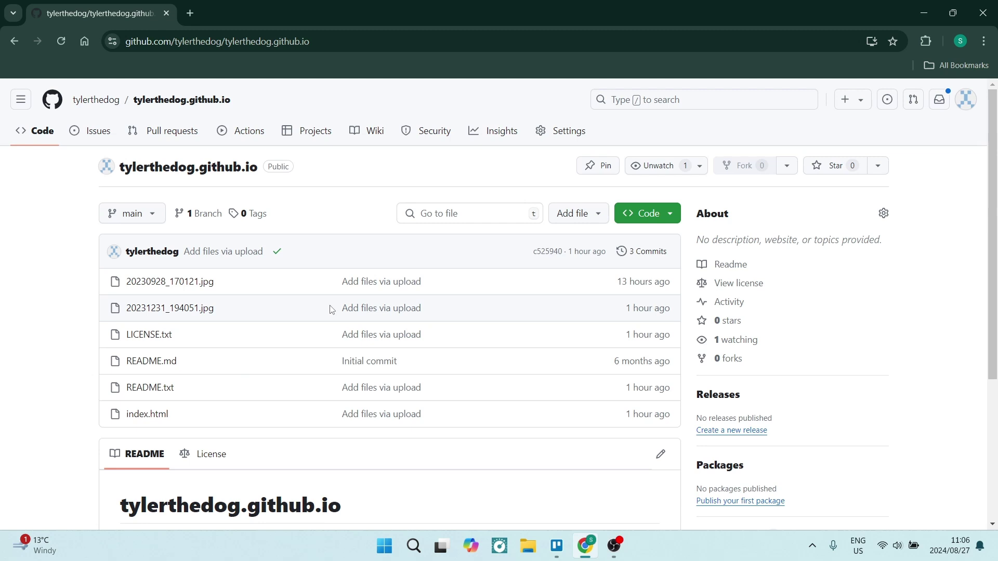
Step: Open 20230928_170121.jpg from the repository's file list
{"action": "left_click", "coordinate": [150, 283]}
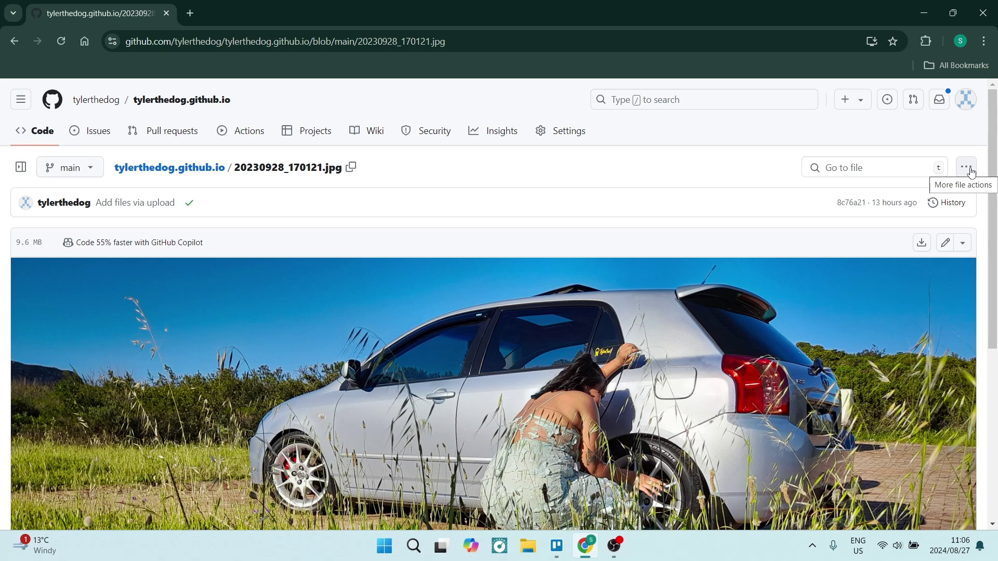
Step: Choose Delete file for 20230928_170121.jpg from its More file actions menu
{"action": "left_click", "coordinate": [968, 168]}
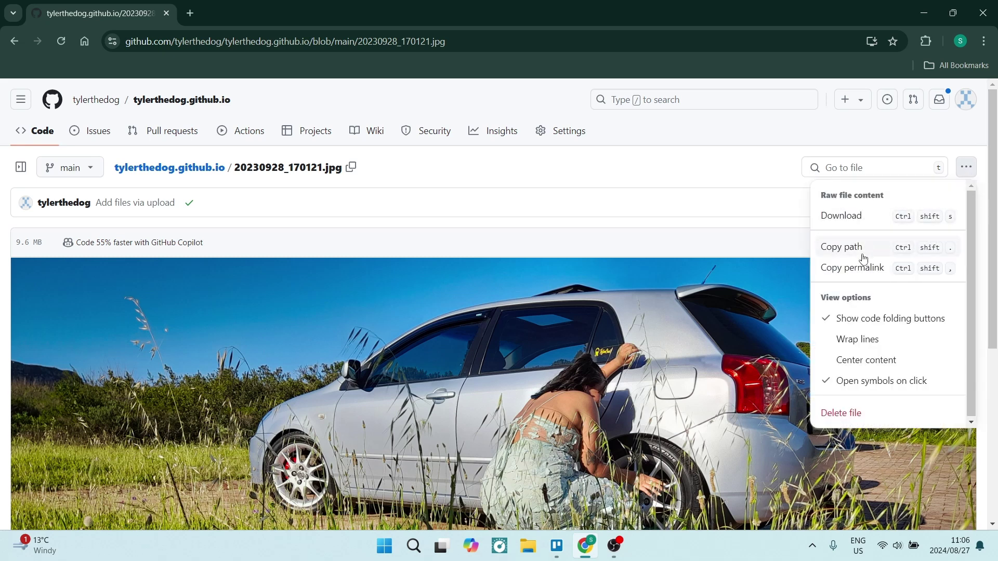
{"action": "left_click", "coordinate": [855, 413]}
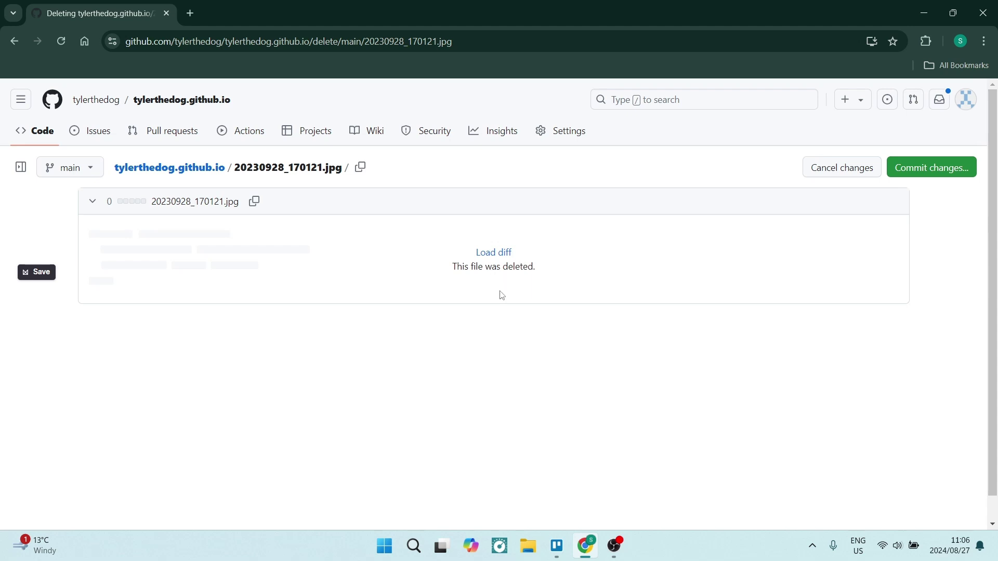
Step: Commit 'Delete 20230928_170121.jpg' directly to the main branch
{"action": "left_click", "coordinate": [904, 168]}
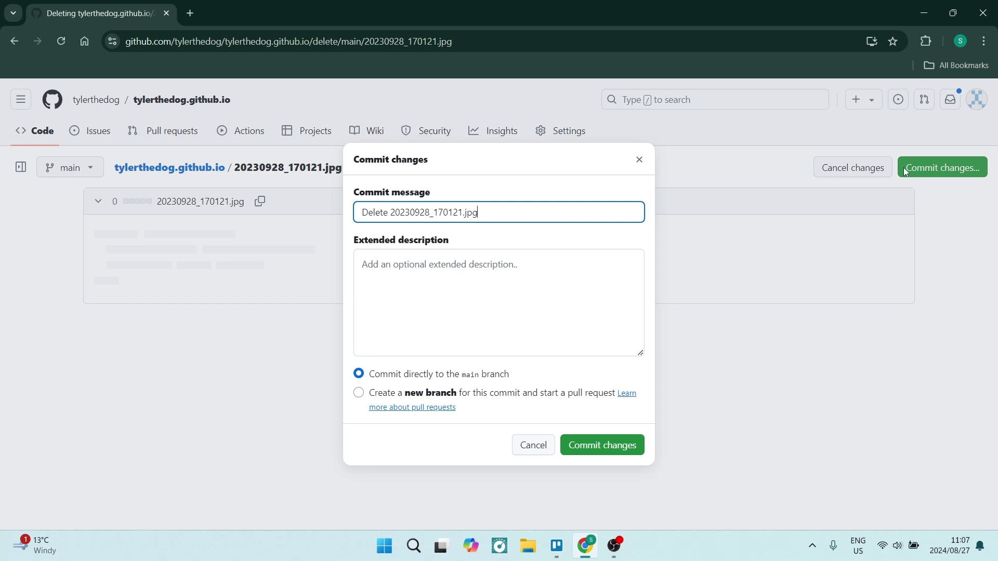
{"action": "left_click", "coordinate": [609, 445]}
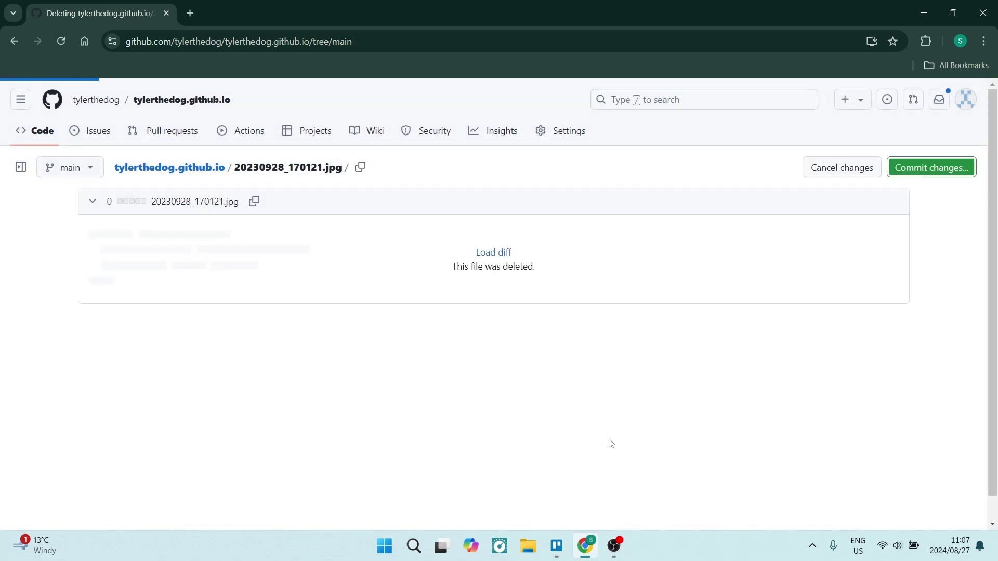